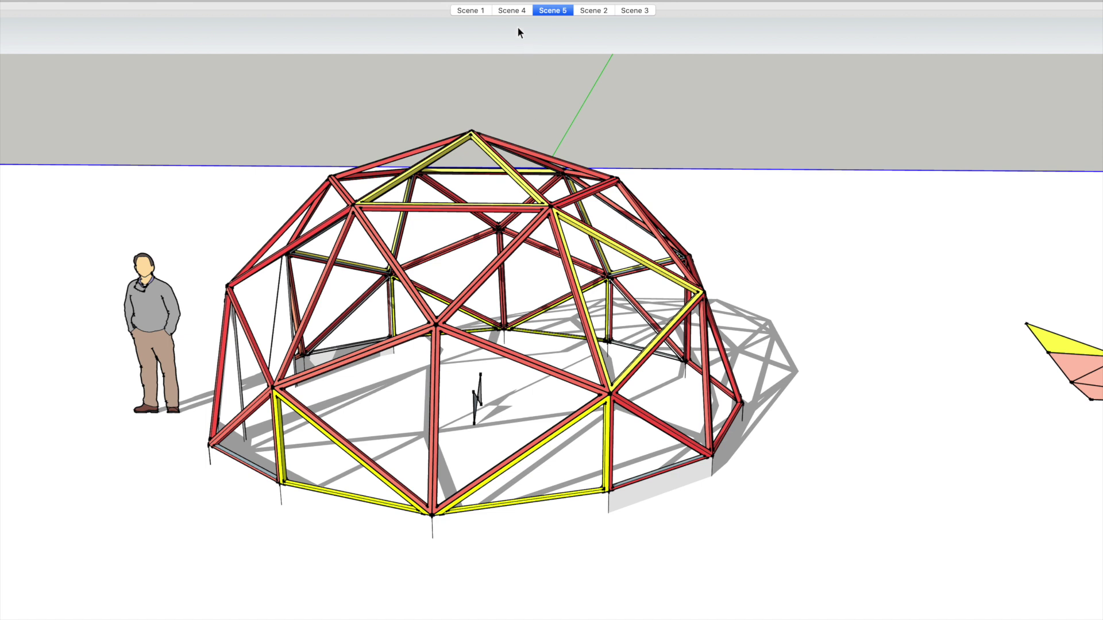
View the flattened panel layout in Scene 4, return to Scene 5 and examine the dome's bottom row of panels.
click(511, 10)
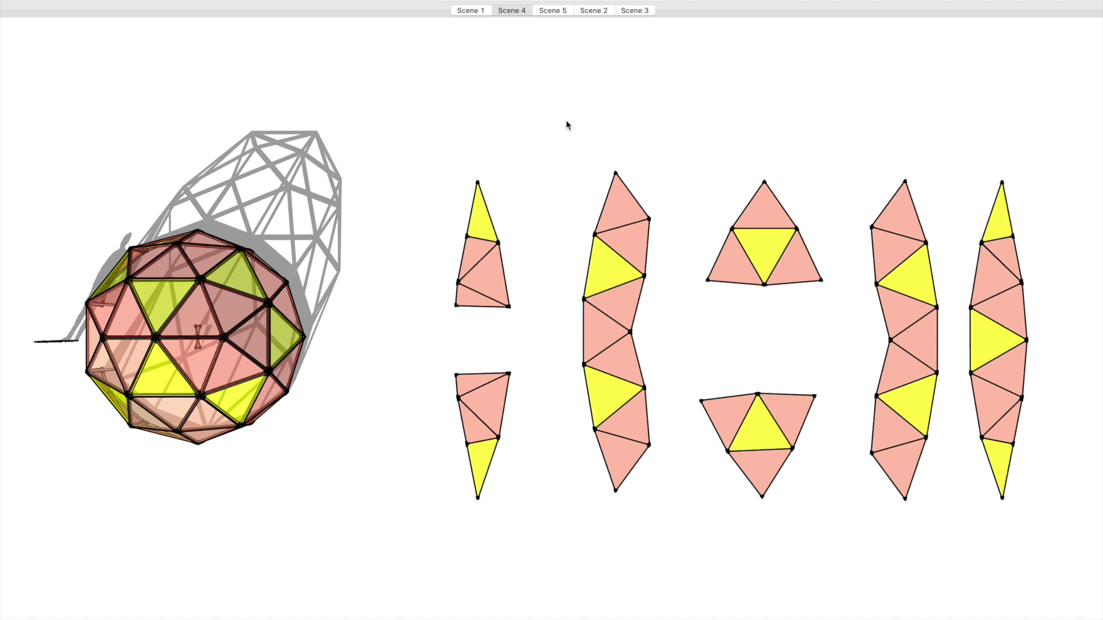
click(554, 11)
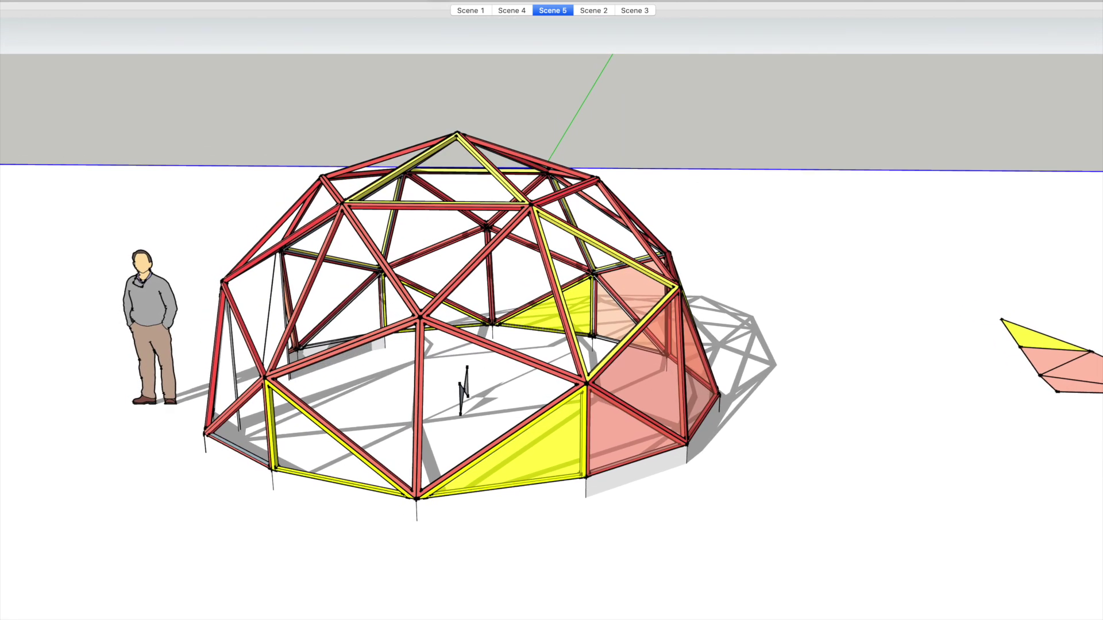
drag(775, 248, 510, 274)
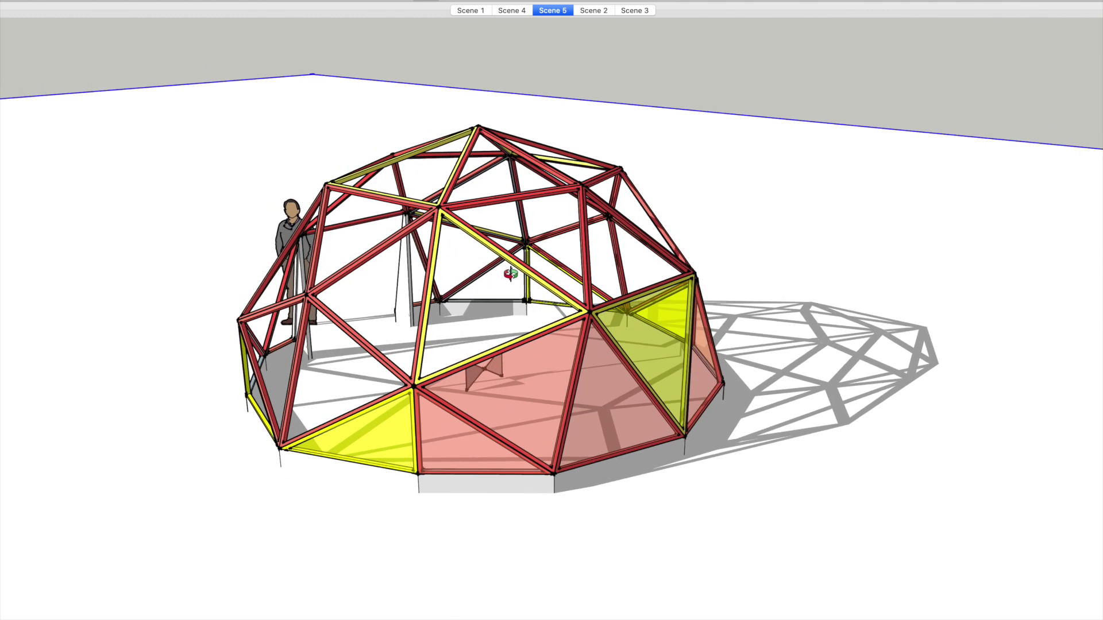
drag(777, 261, 570, 279)
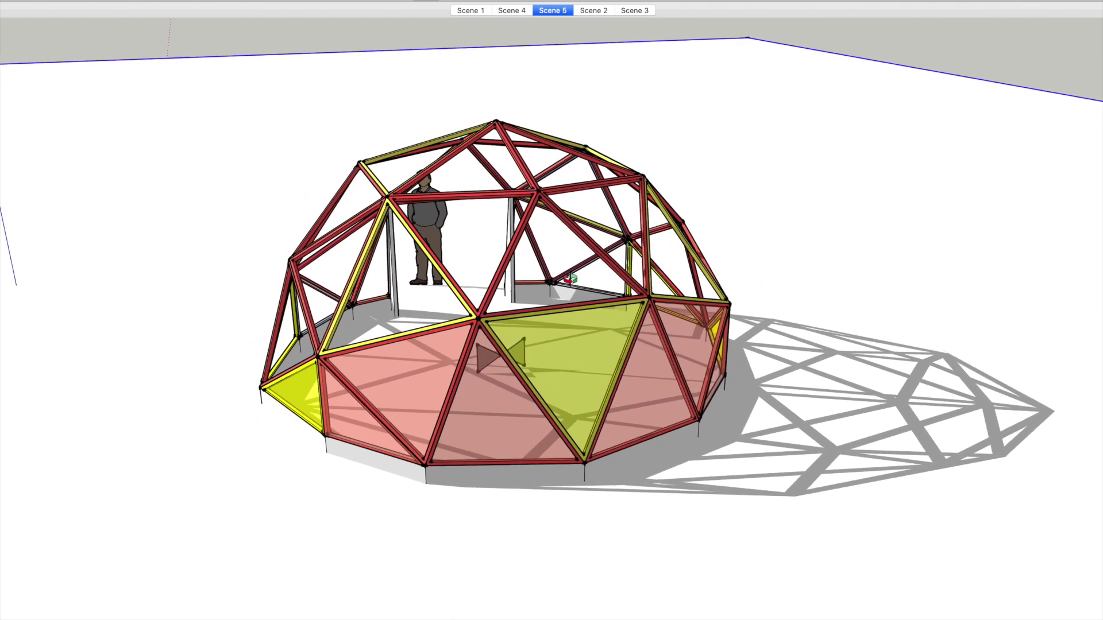
drag(792, 276, 833, 290)
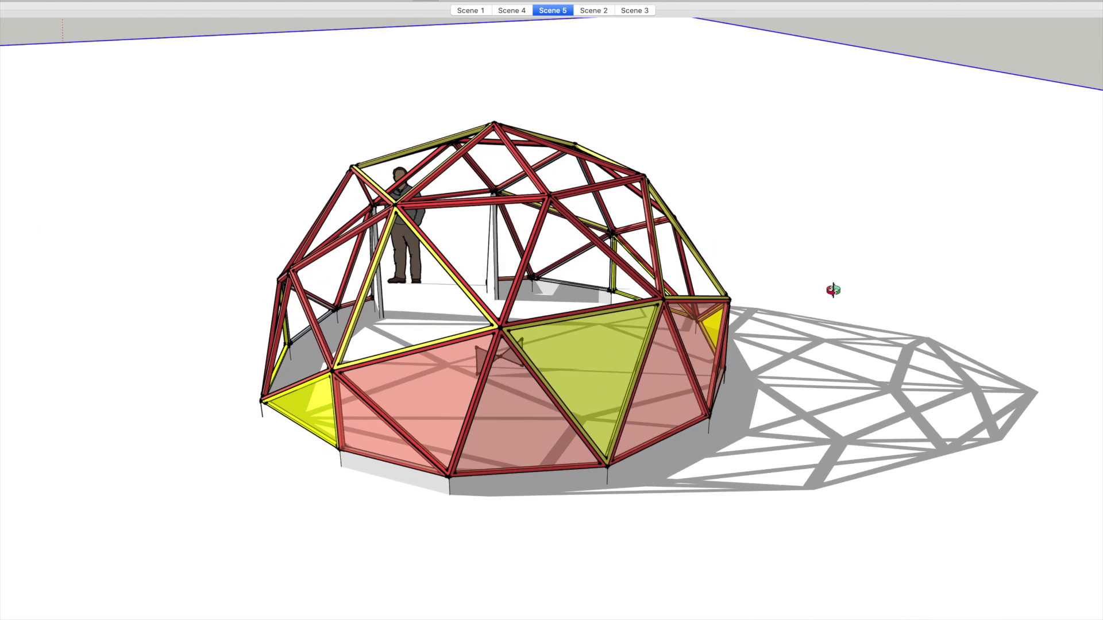
Examine the dome's lower panels and the second-row panels beside the entrance from several sides.
drag(445, 279, 686, 262)
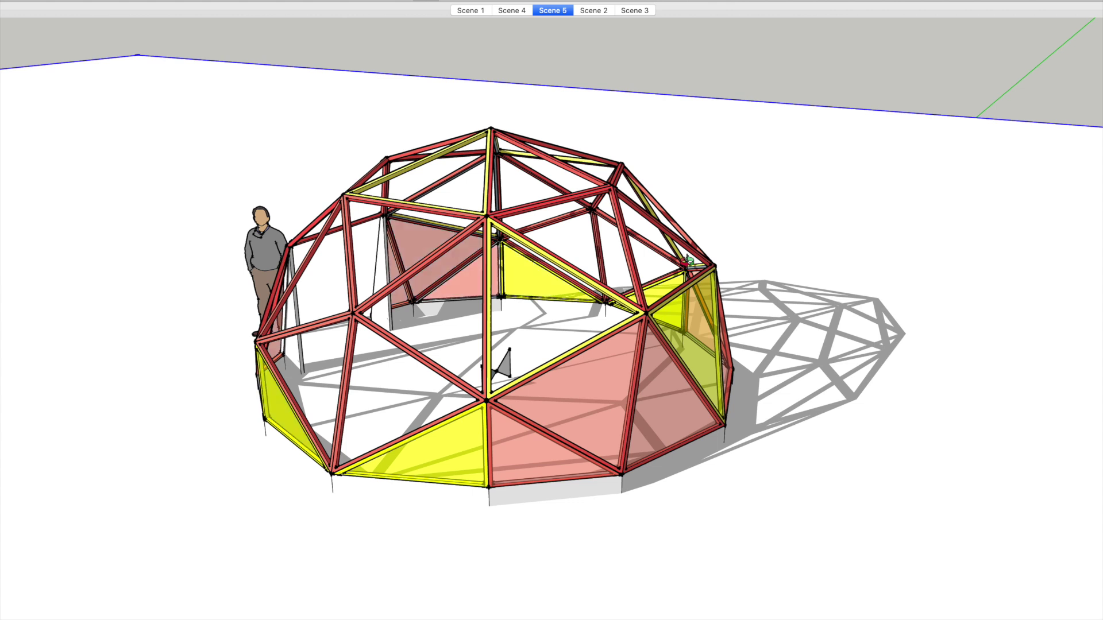
drag(437, 256, 700, 324)
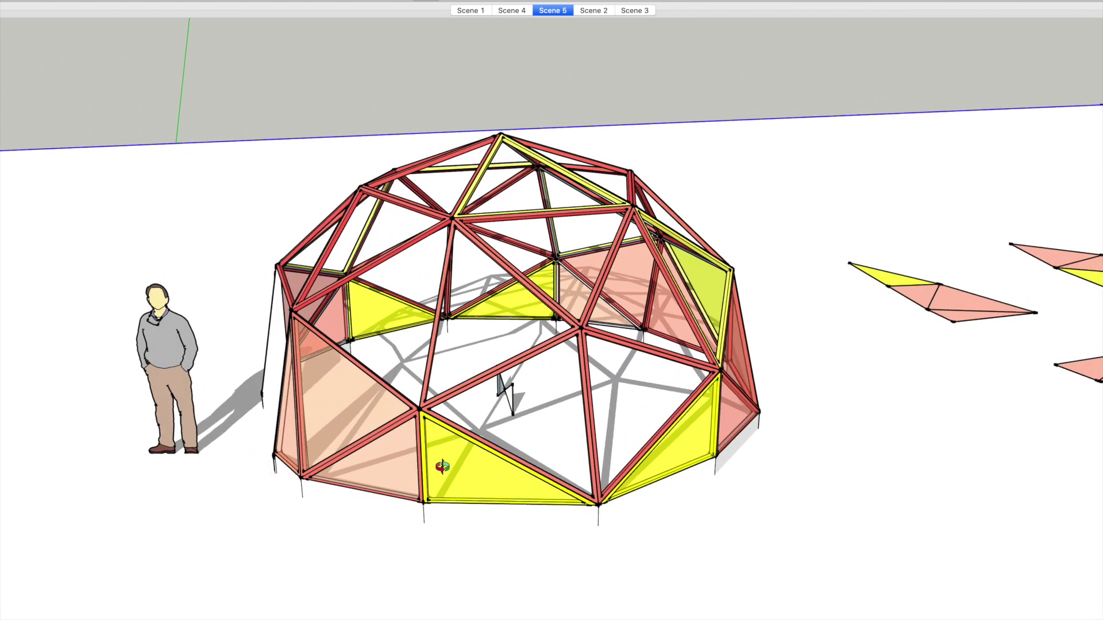
drag(442, 467, 623, 475)
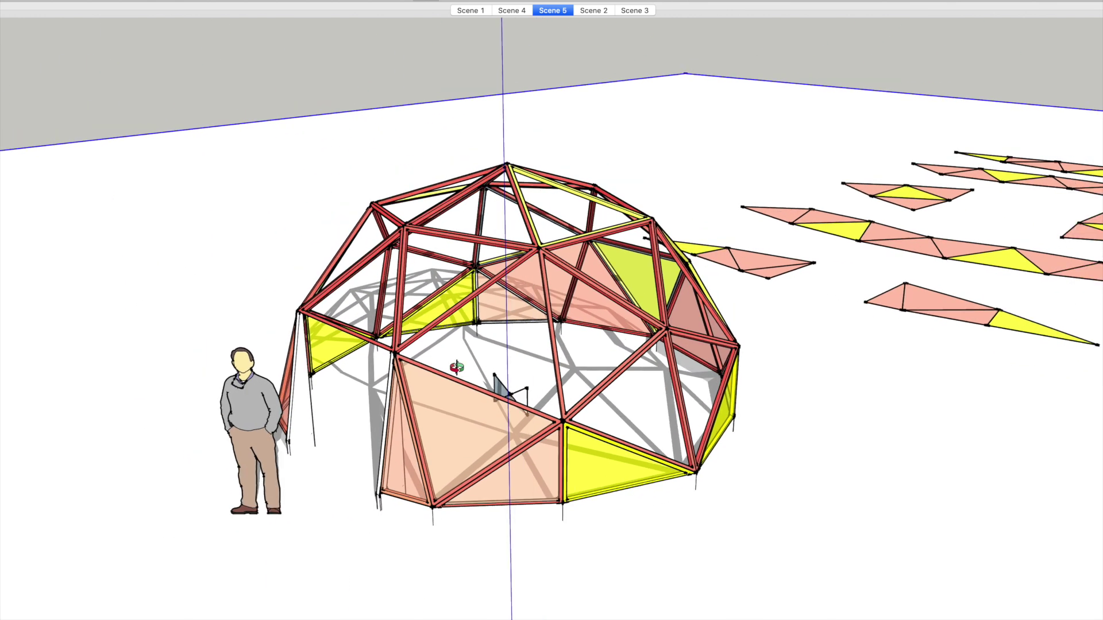
drag(456, 366, 458, 374)
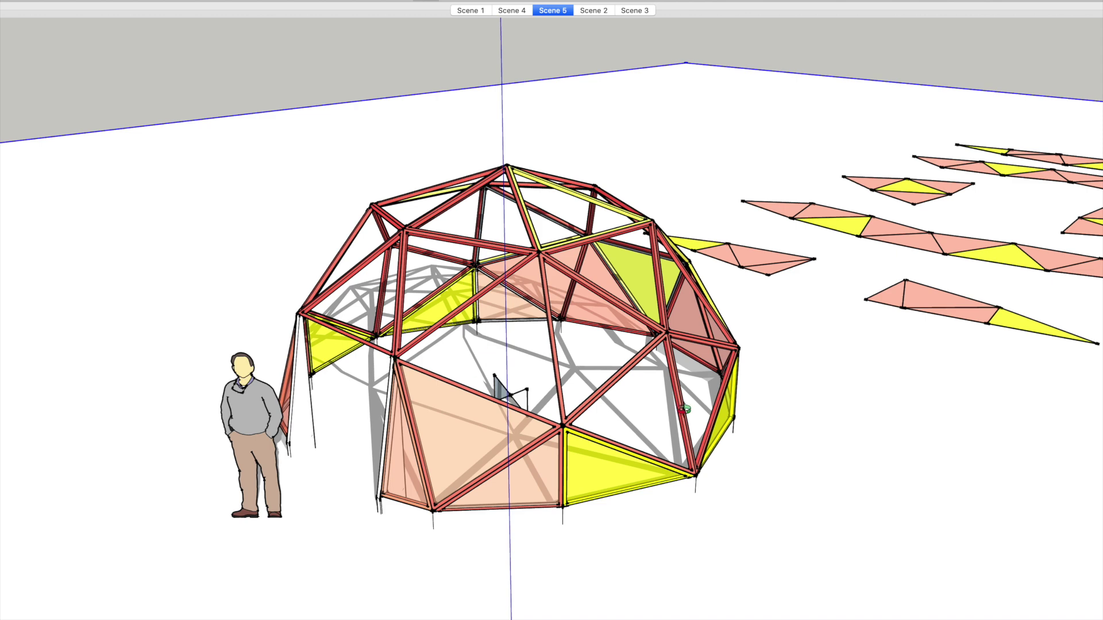
drag(684, 410, 430, 382)
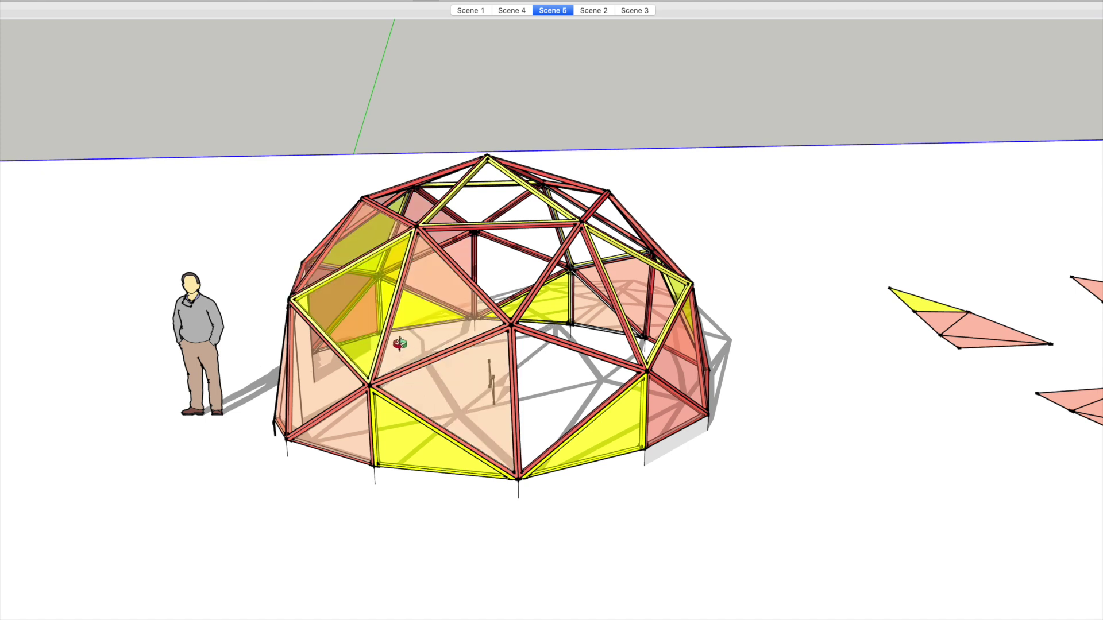
drag(394, 344, 277, 339)
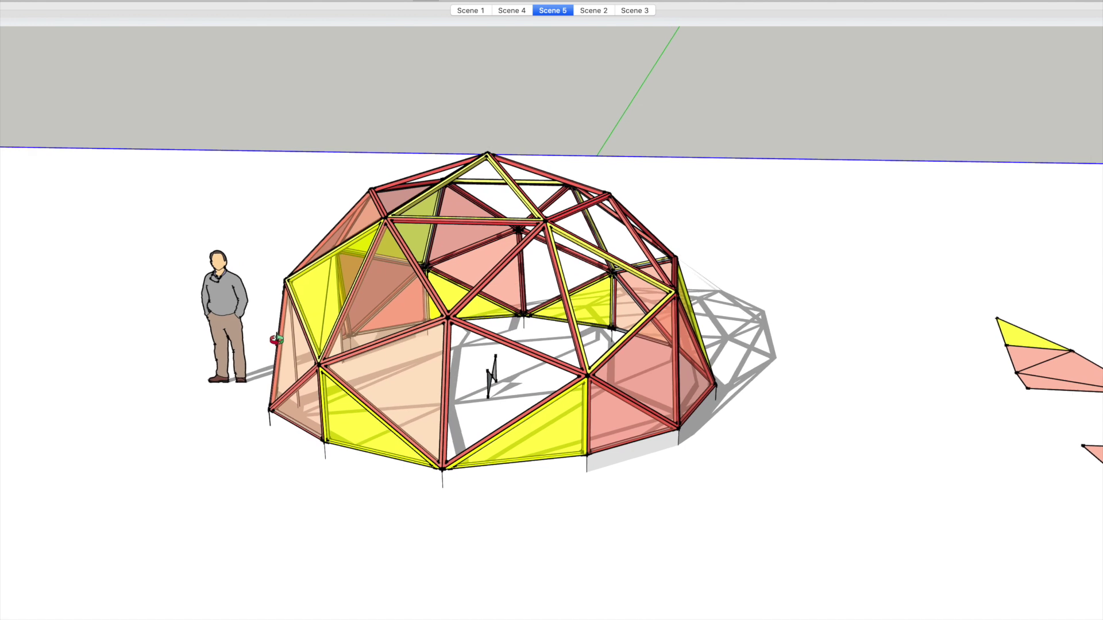
Compare the assembled dome with the flat triangular panel strips laid out on the ground beside it.
scroll(307, 346, down, 5)
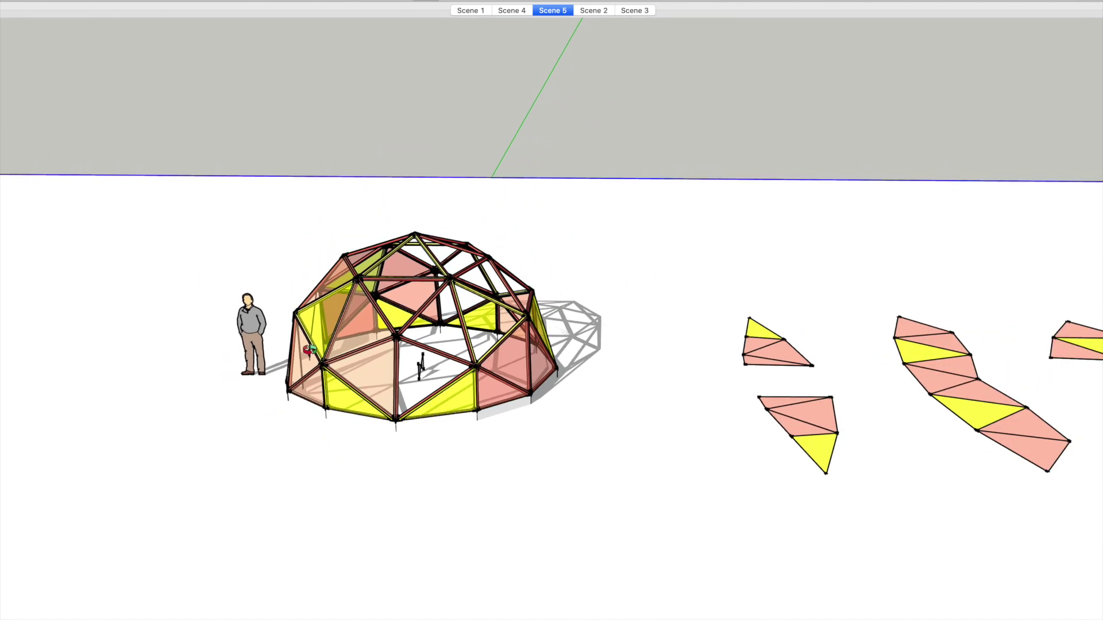
drag(1009, 407, 851, 403)
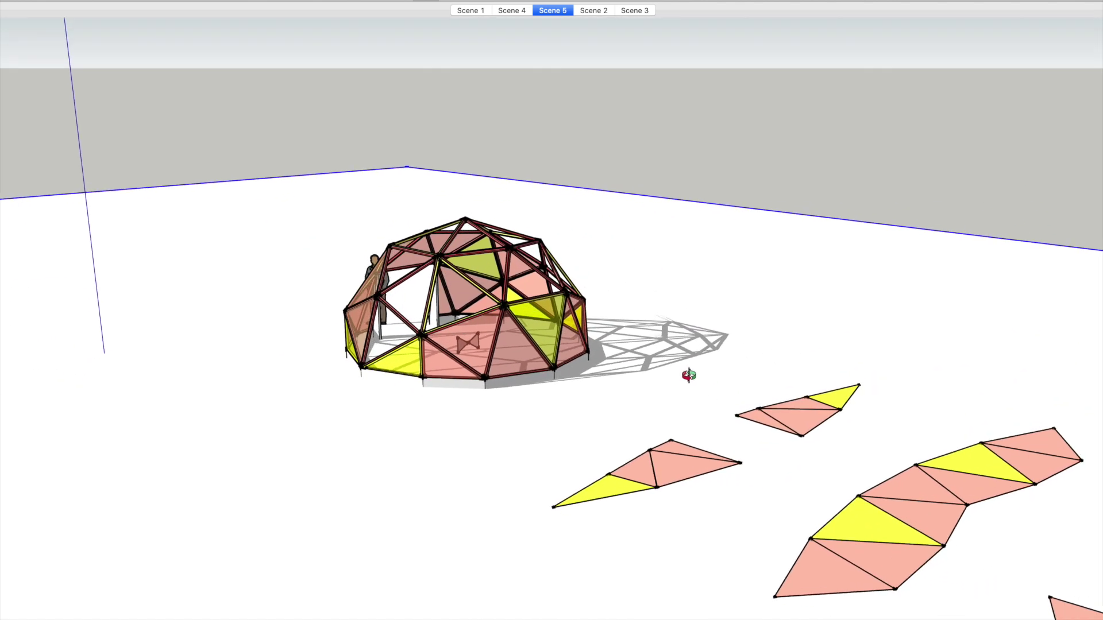
drag(689, 375, 678, 372)
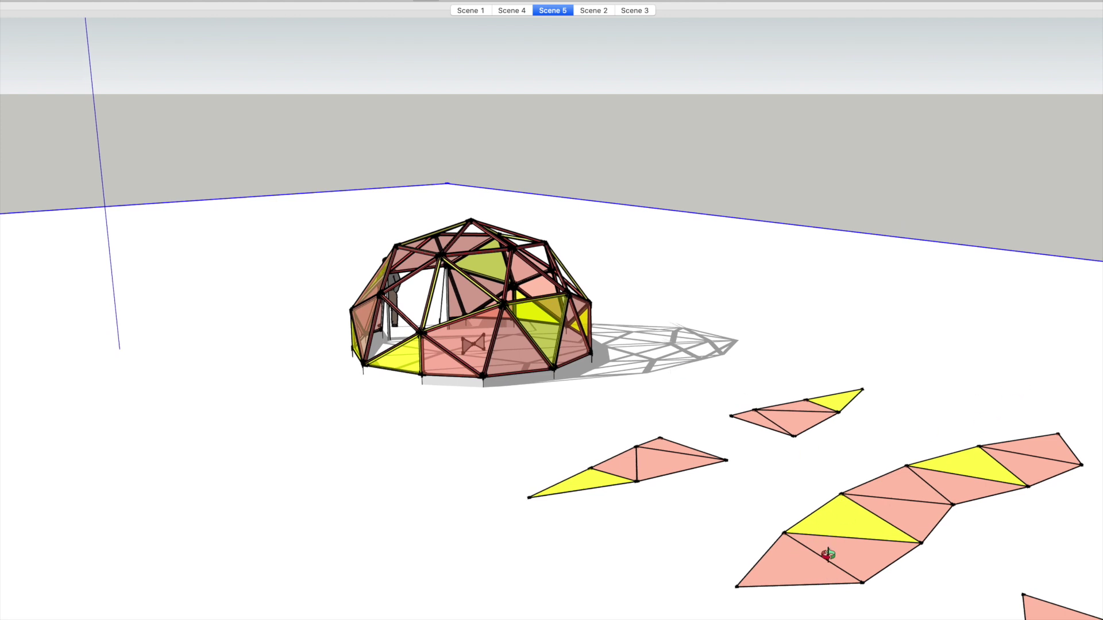
scroll(810, 428, down, 5)
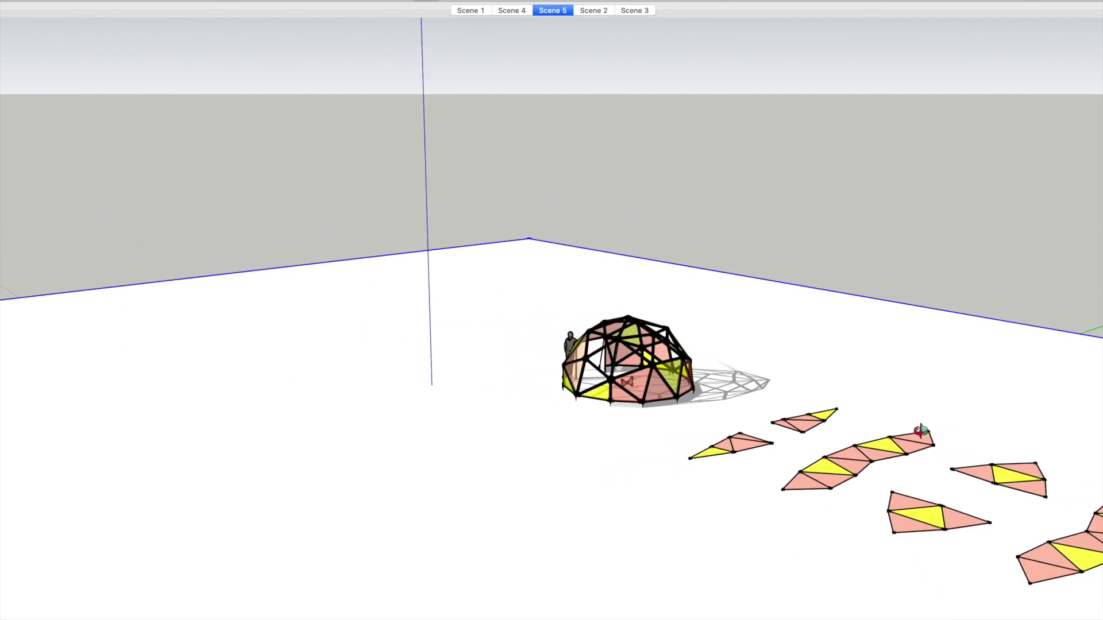
scroll(649, 359, up, 5)
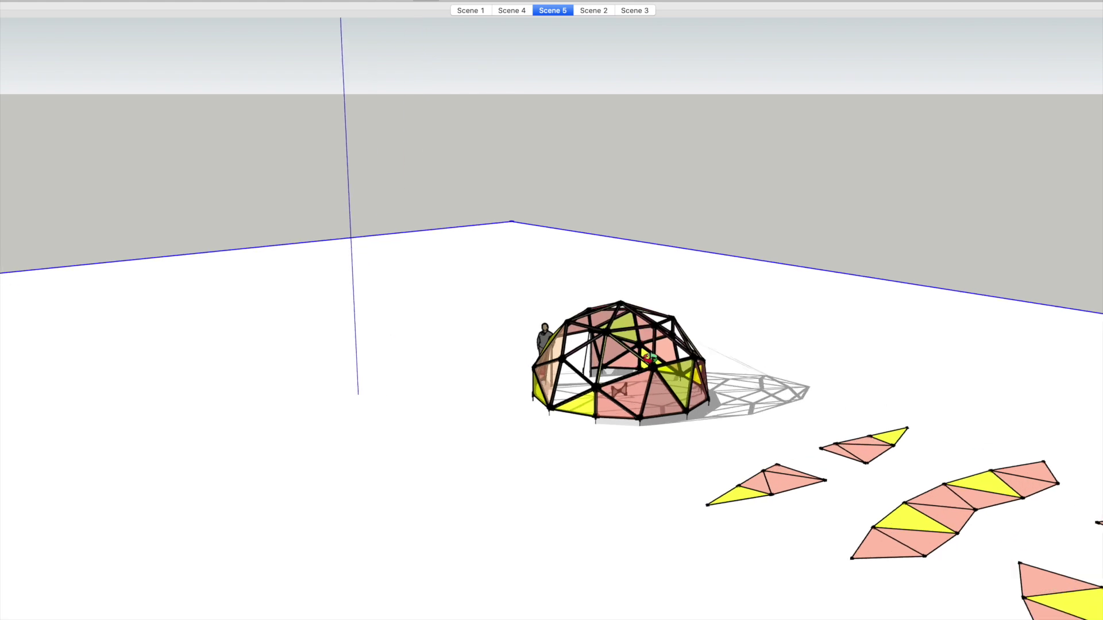
Examine the dome's second row of panels all around, from the entrance to the rear side.
drag(668, 391, 916, 411)
drag(620, 398, 808, 401)
drag(483, 358, 780, 473)
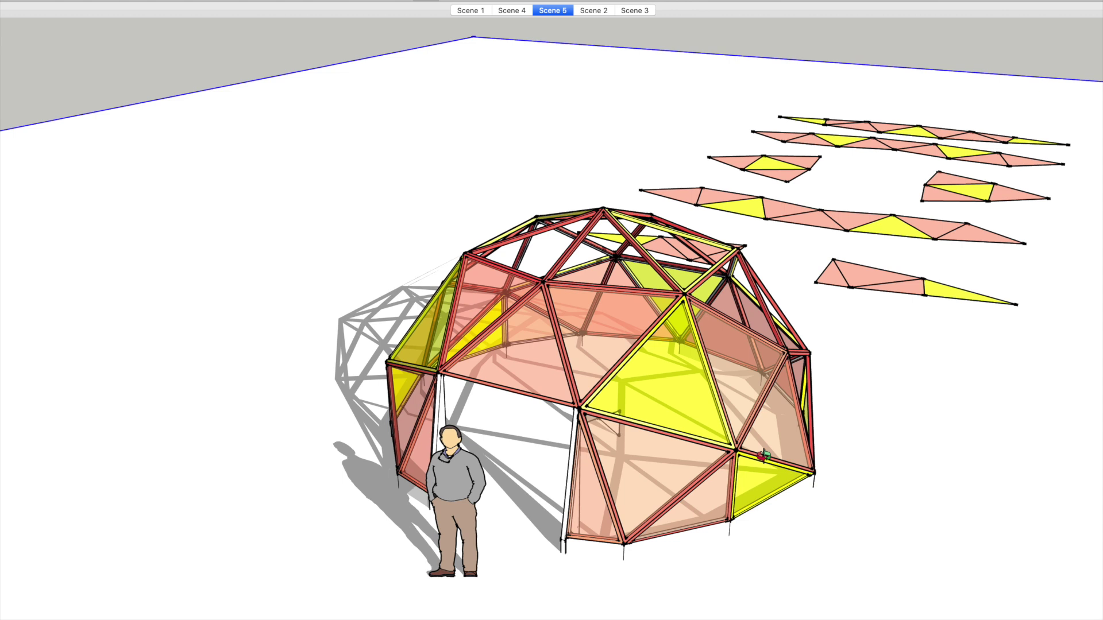
drag(764, 455, 414, 443)
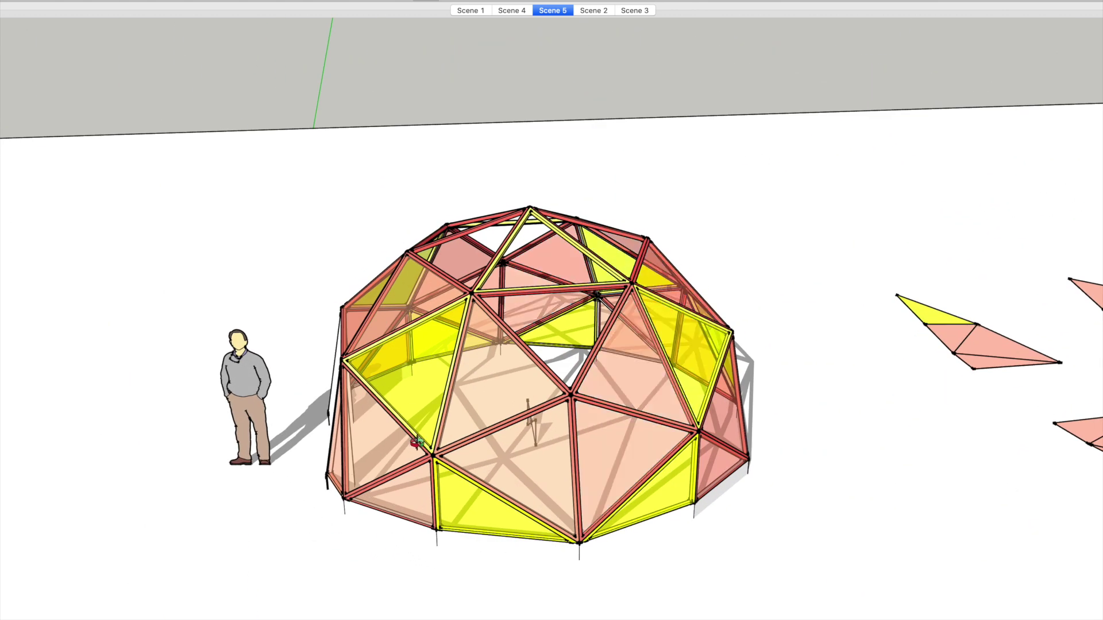
drag(638, 397, 592, 363)
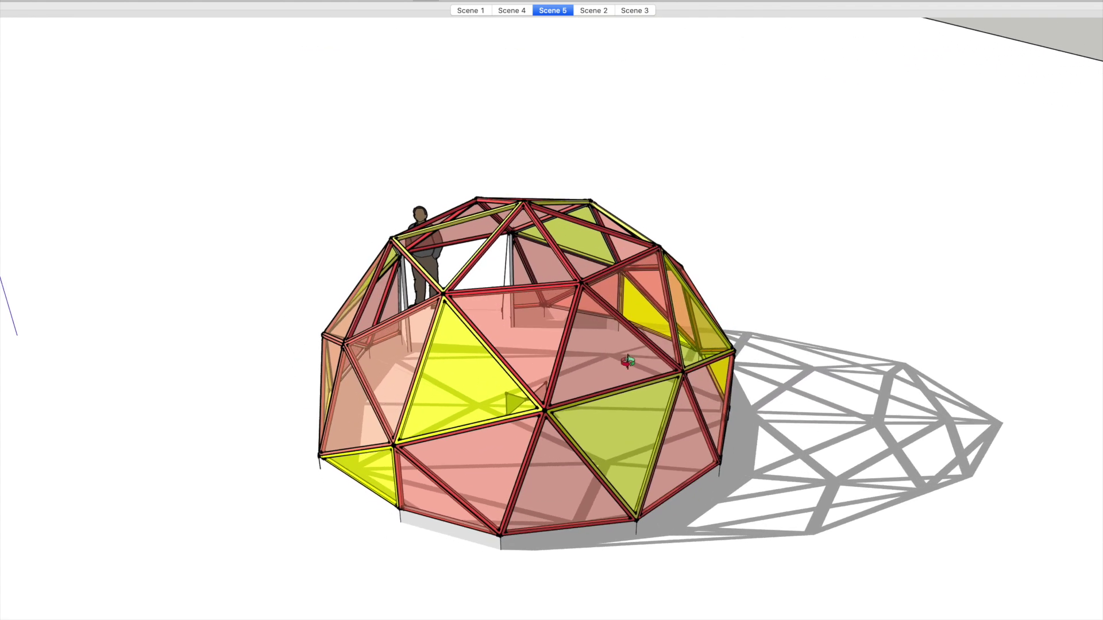
drag(685, 356, 484, 406)
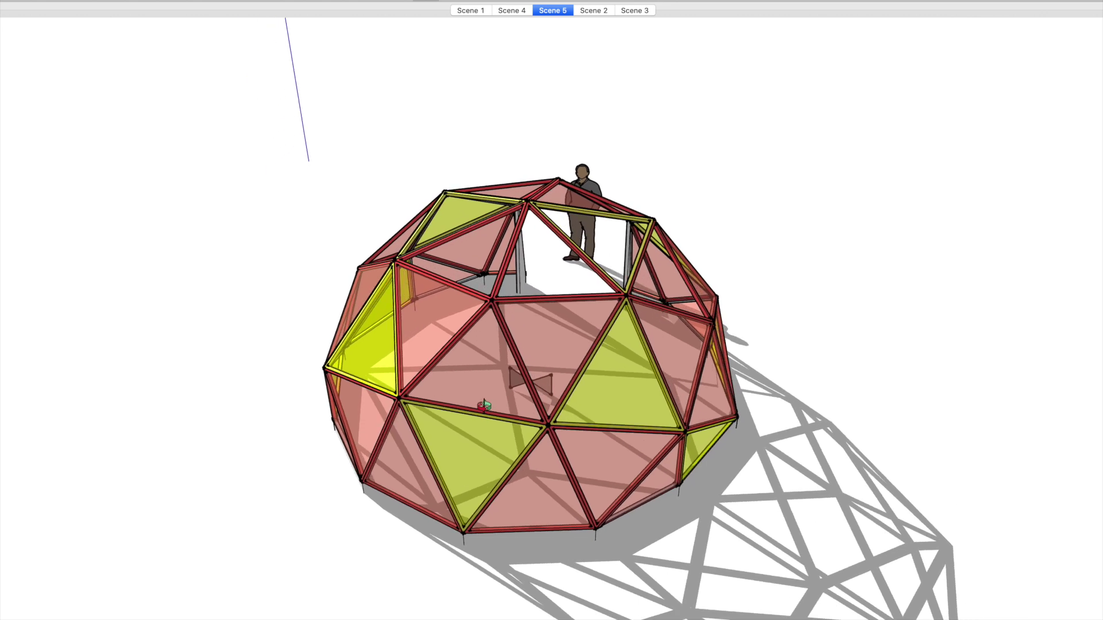
drag(619, 398, 468, 391)
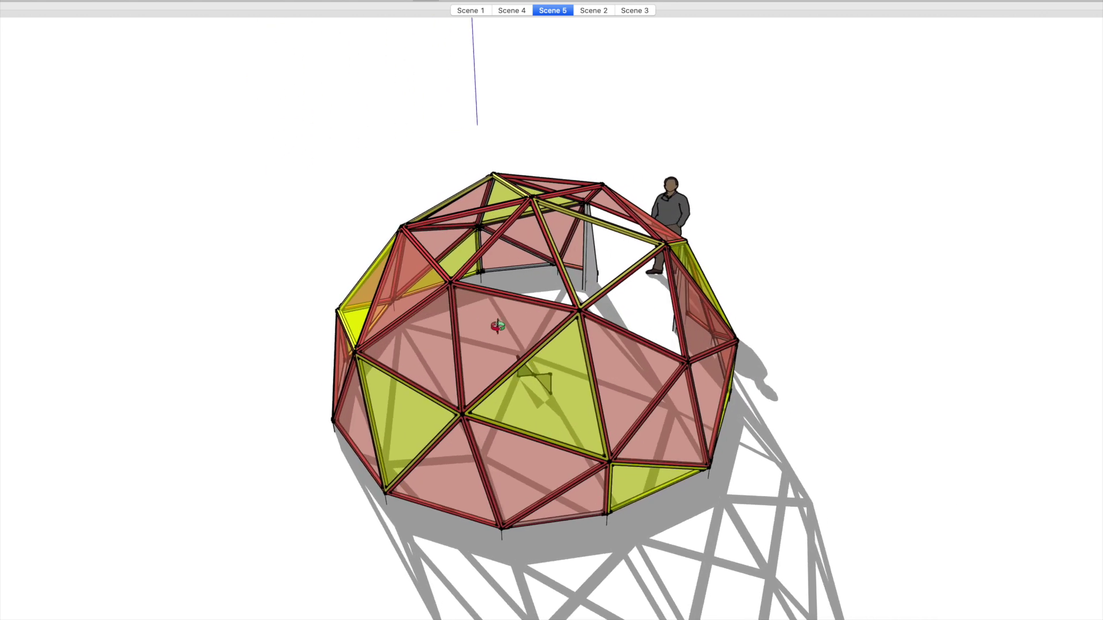
Examine the crown panels of the dome from directly above, finishing with a switch to Scene 4.
drag(497, 326, 707, 609)
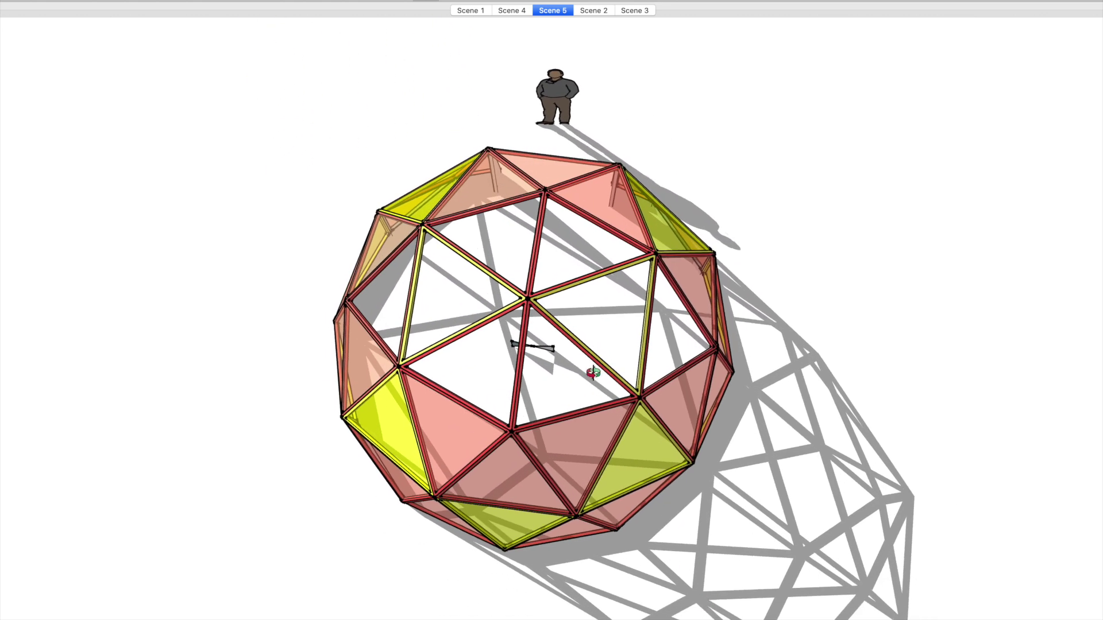
drag(594, 372, 645, 447)
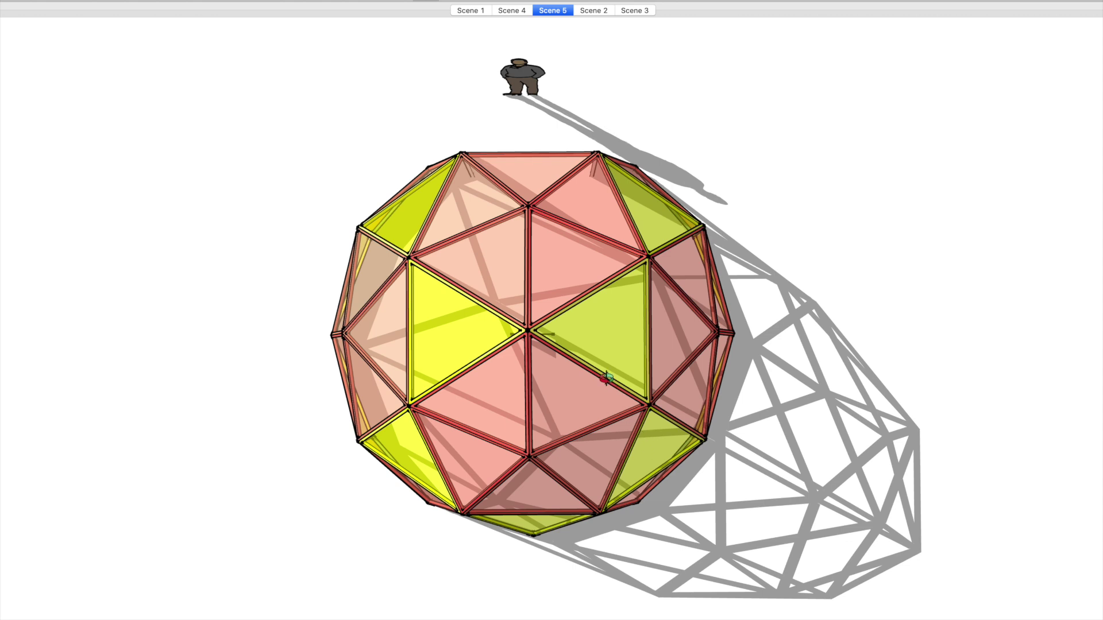
drag(578, 410, 667, 335)
drag(382, 365, 481, 363)
click(516, 12)
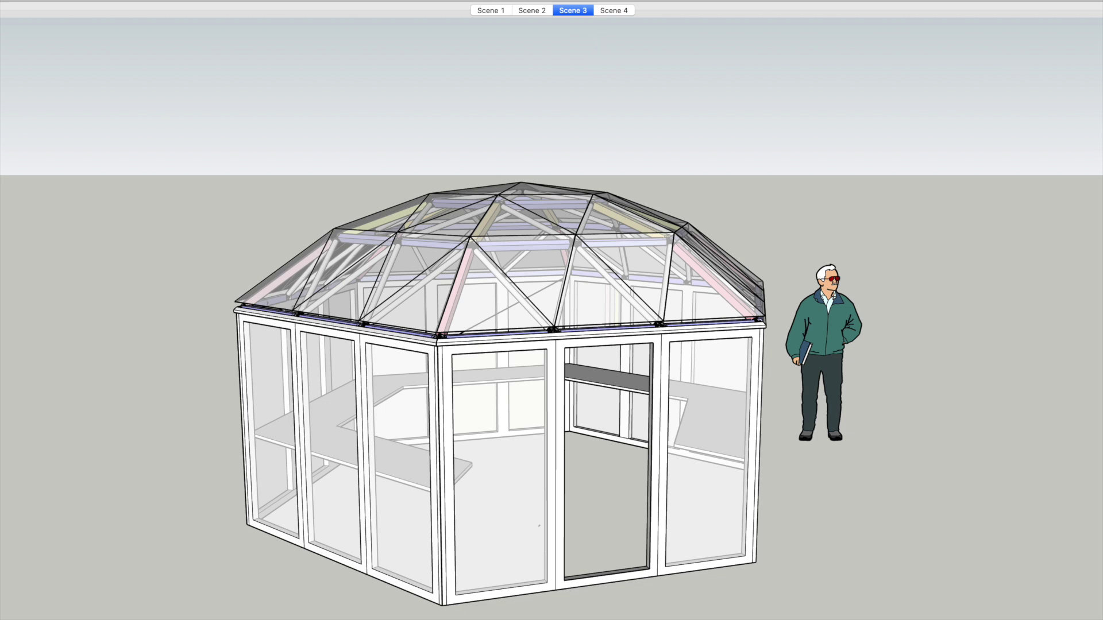
Hide the selected glazing component on the roof of the hexagonal greenhouse to expose its struts.
drag(414, 237, 294, 246)
drag(471, 241, 390, 161)
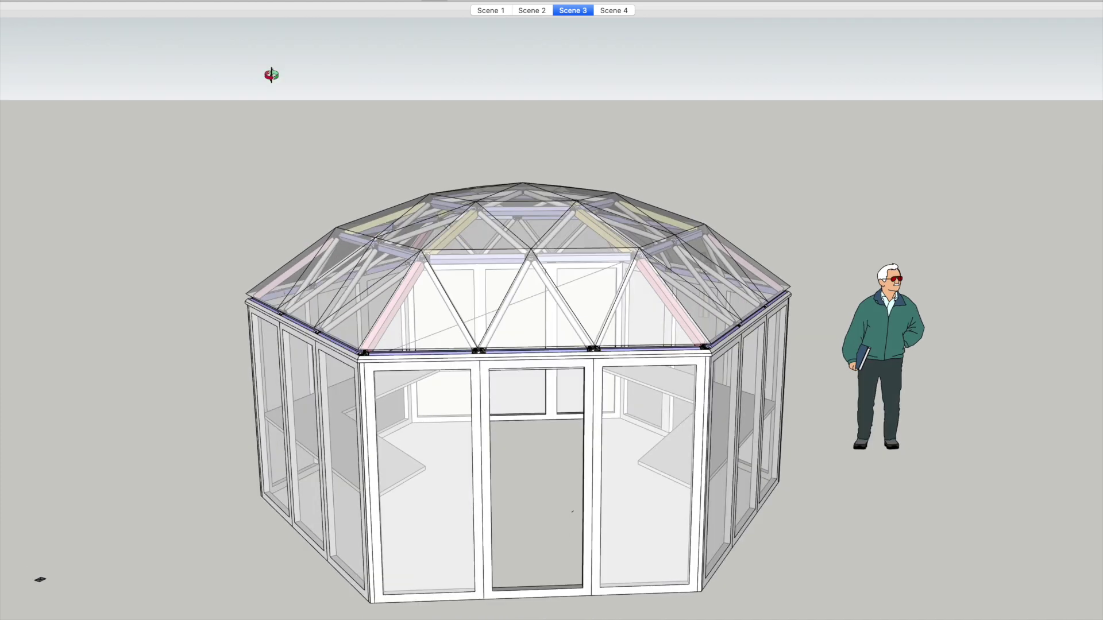
click(546, 320)
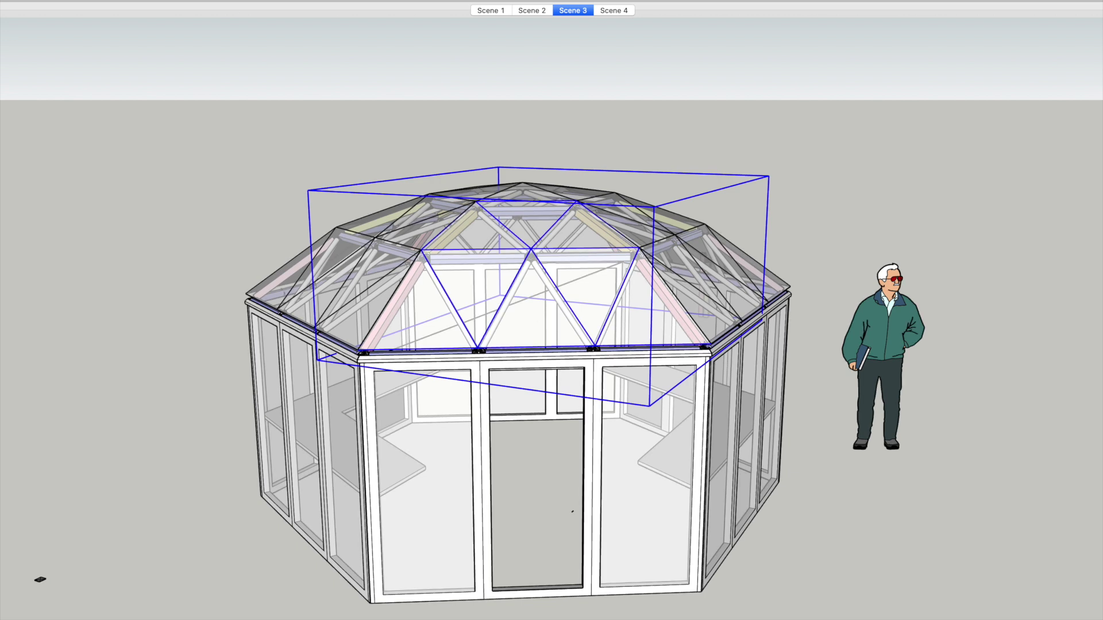
click(92, 1)
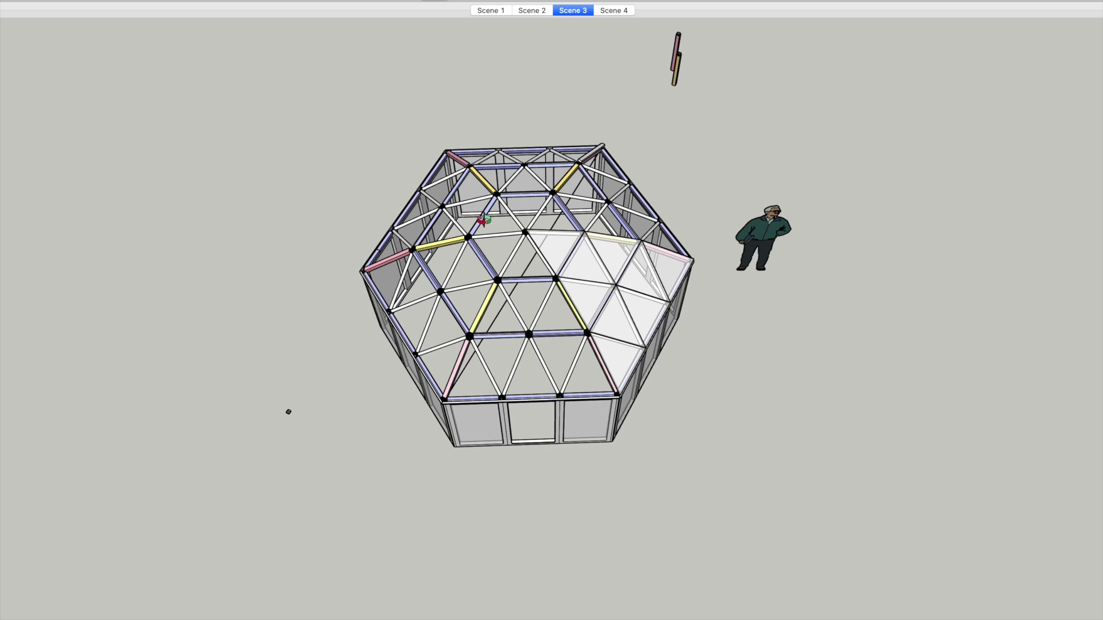
Examine the greenhouse roof's exposed strut frame, restore the hidden glazing and inspect the glazed structure from the side.
drag(483, 220, 365, 167)
scroll(493, 312, up, 3)
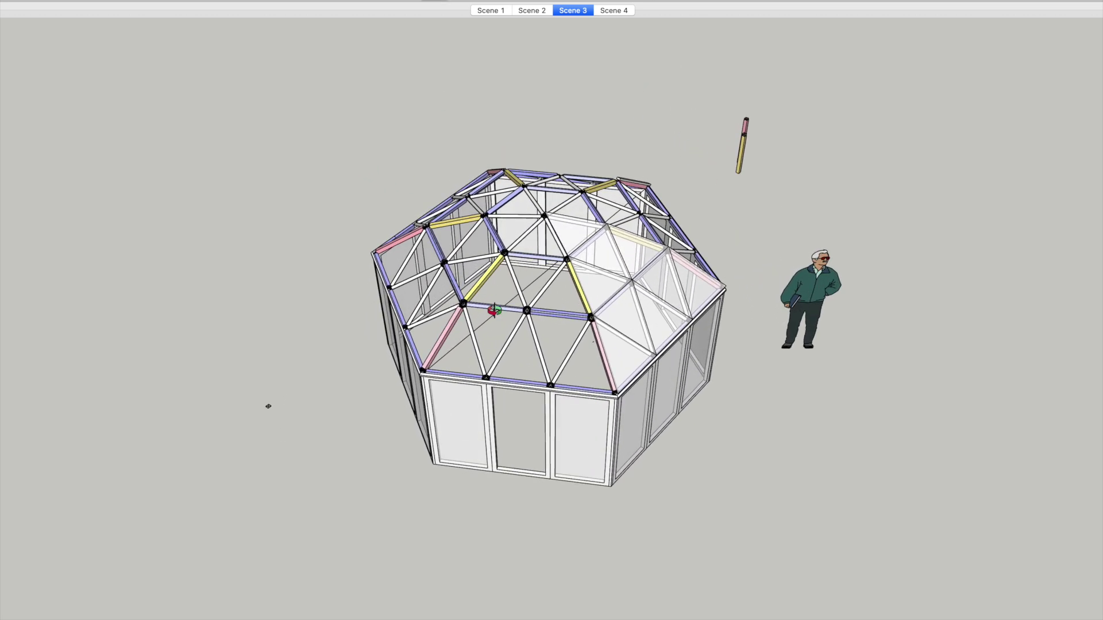
drag(503, 302, 527, 277)
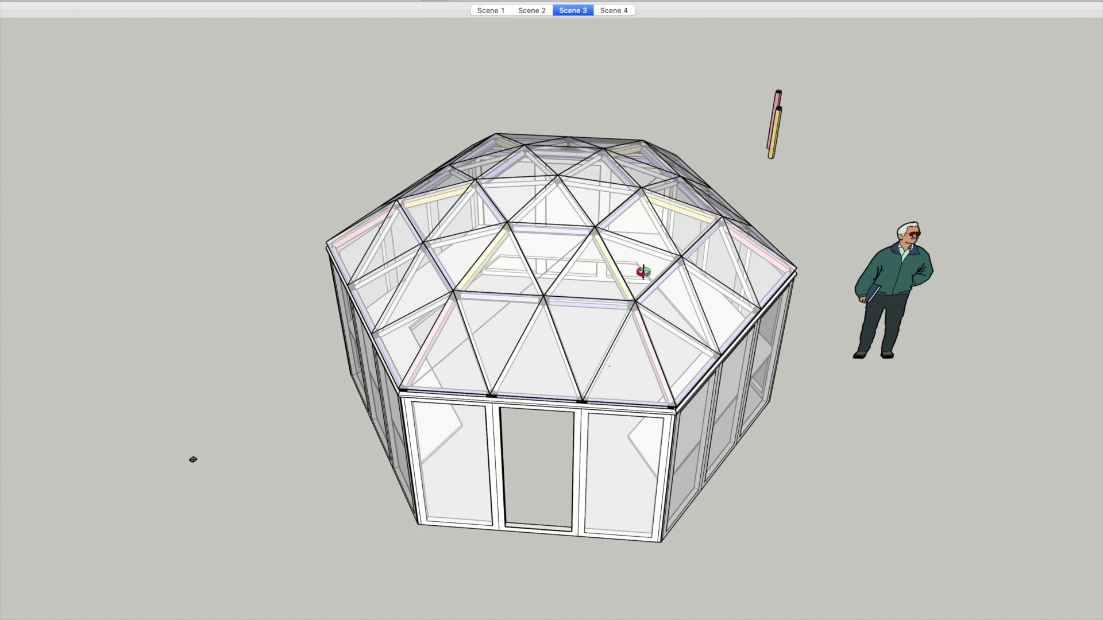
drag(640, 270, 403, 169)
drag(676, 432, 611, 376)
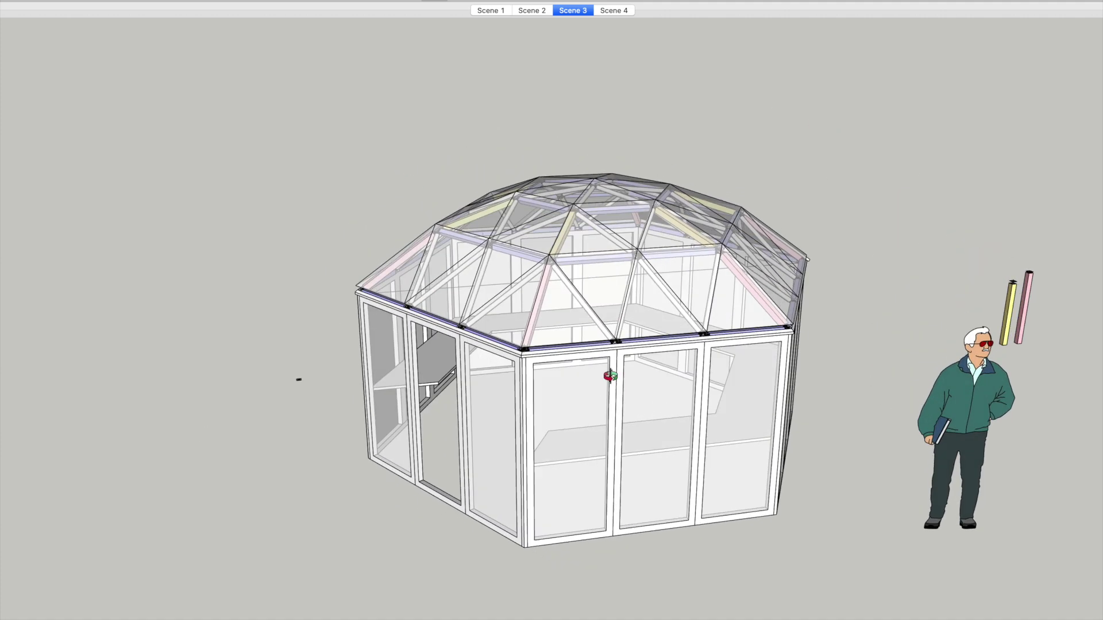